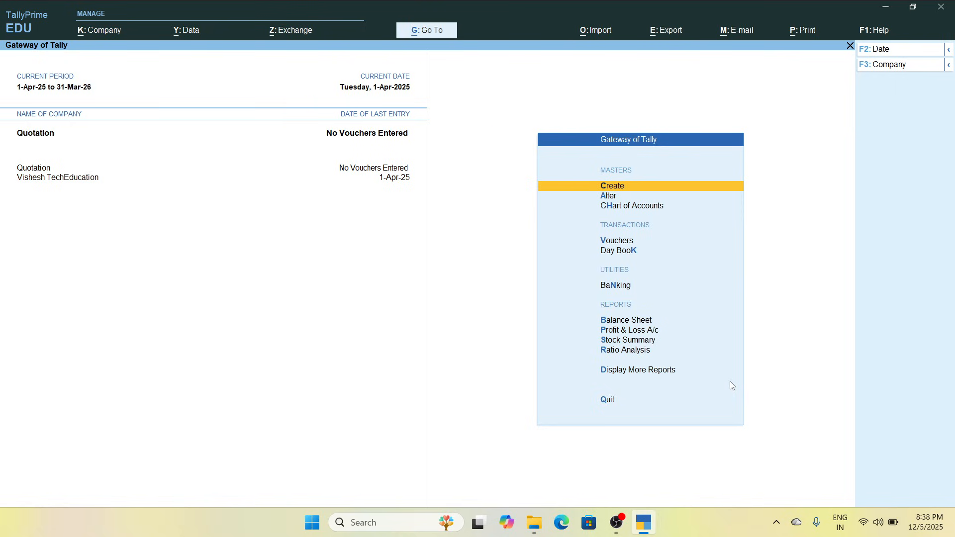
Start creating a new voucher type master and name it Sales Quotation
key(Down)
key(Up)
key(Return)
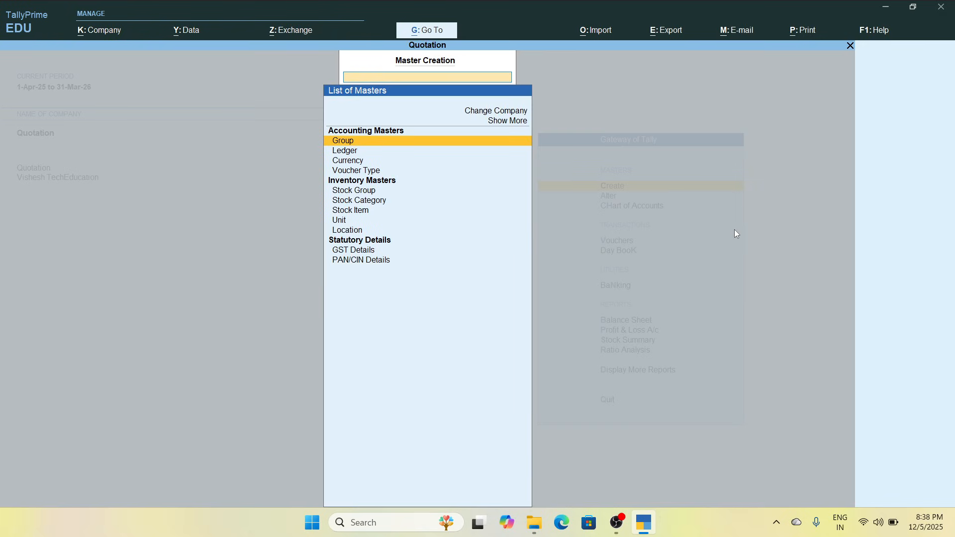
key(Down)
key(Down)
key(Down)
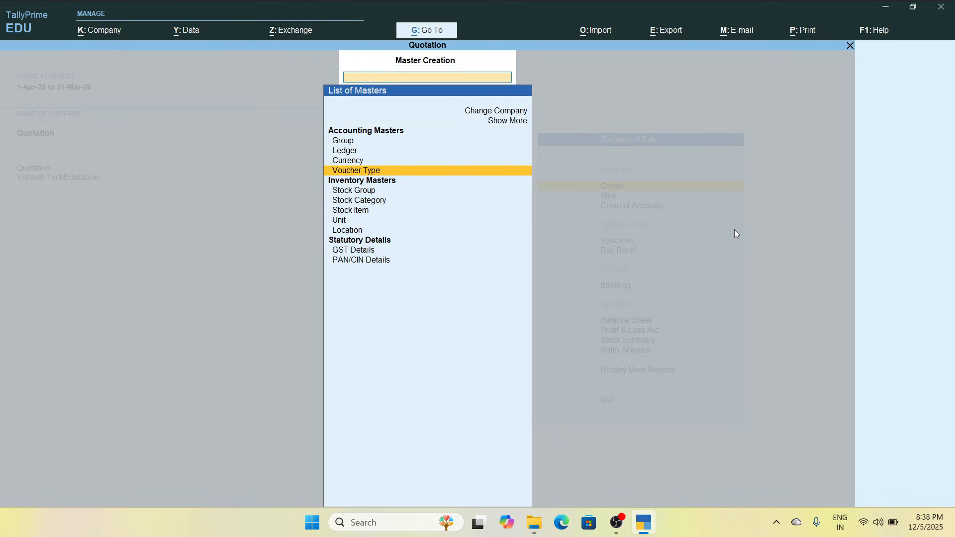
key(Return)
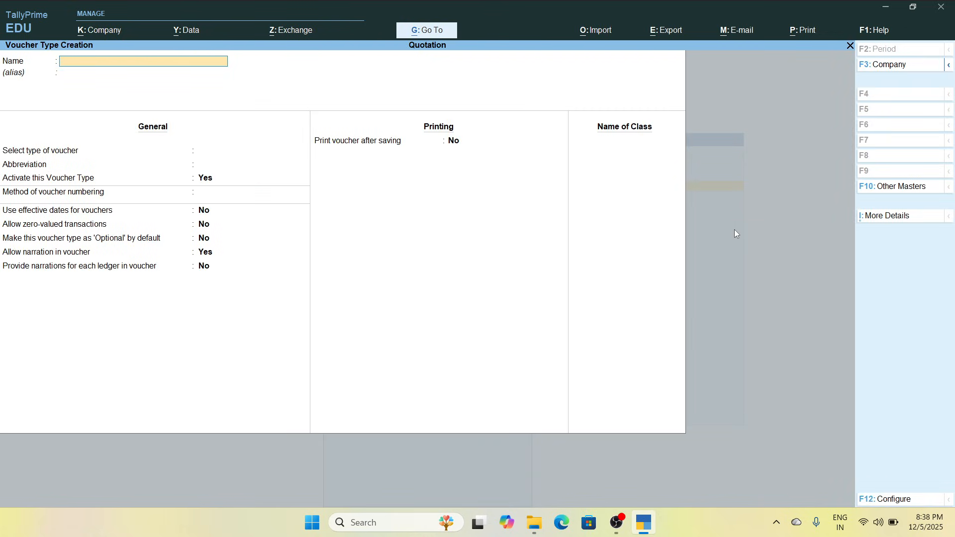
text(Sales Quotation)
key(Return)
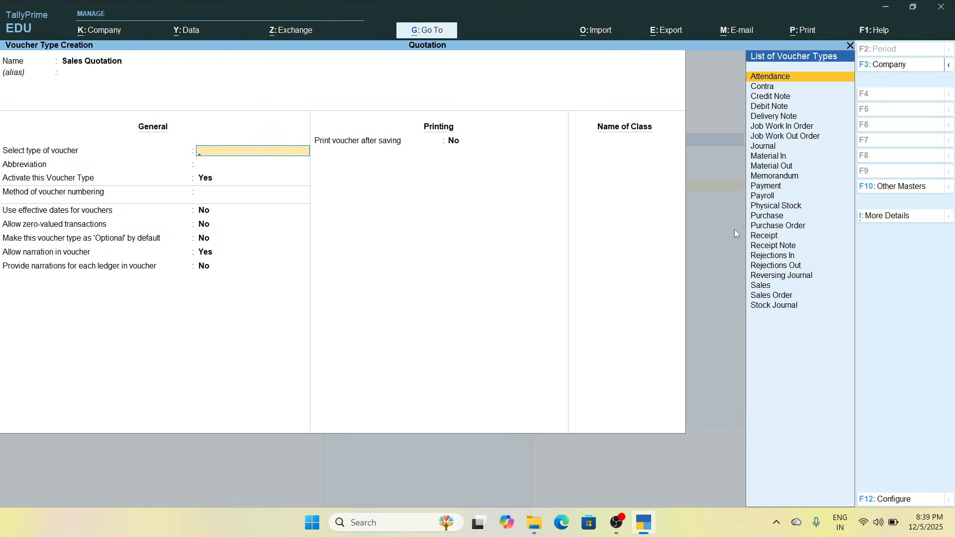
Base the voucher type on Sales Order, keep it active and set its numbering method to Automatic
text(Sales)
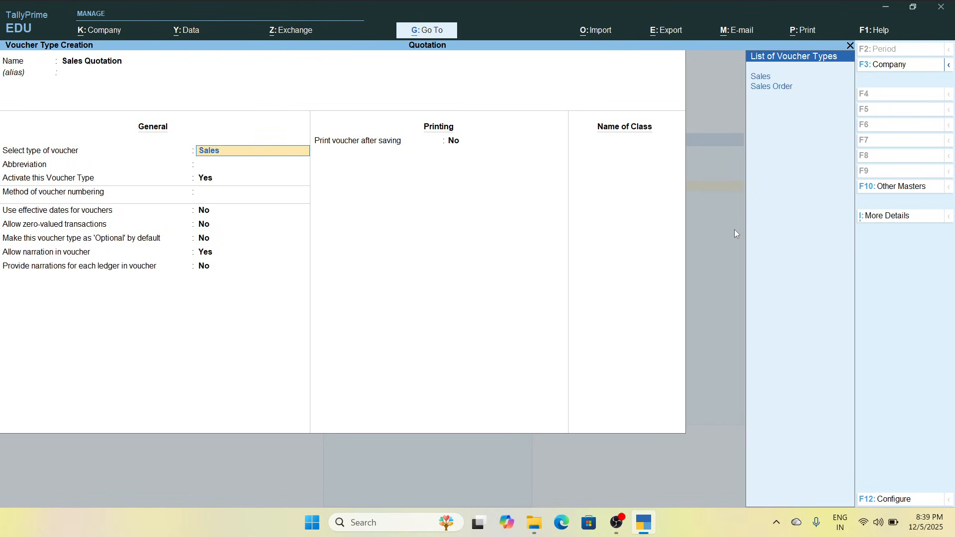
key(Down)
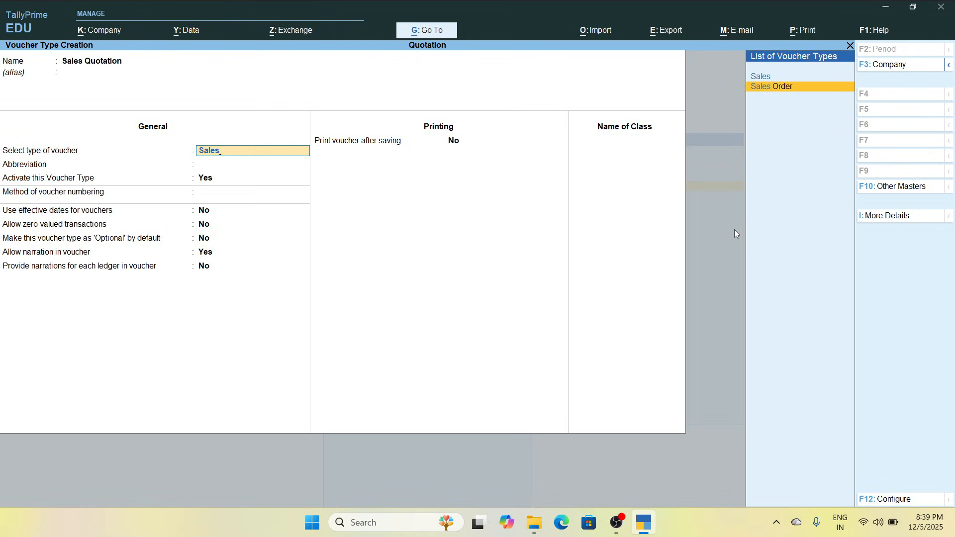
text(es)
key(Return)
key(Return)
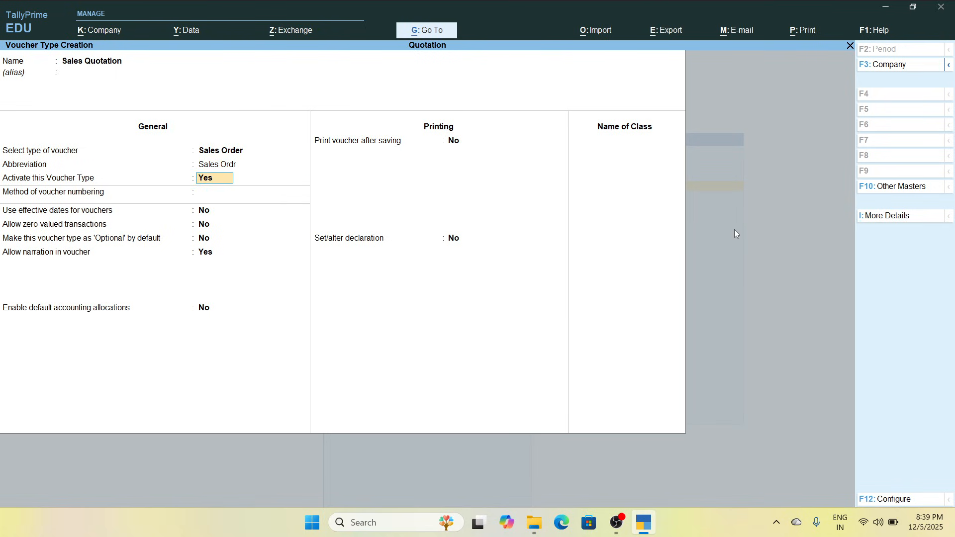
key(Return)
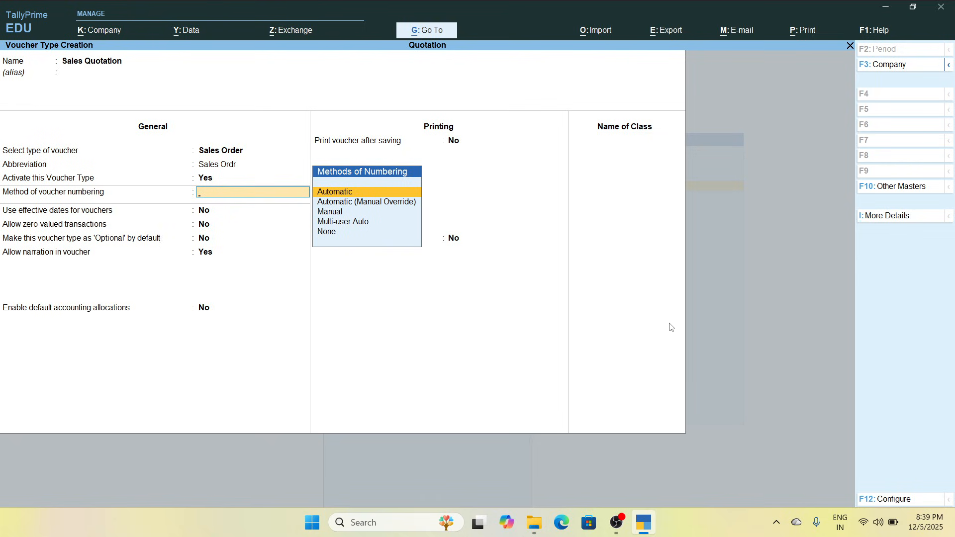
key(Return)
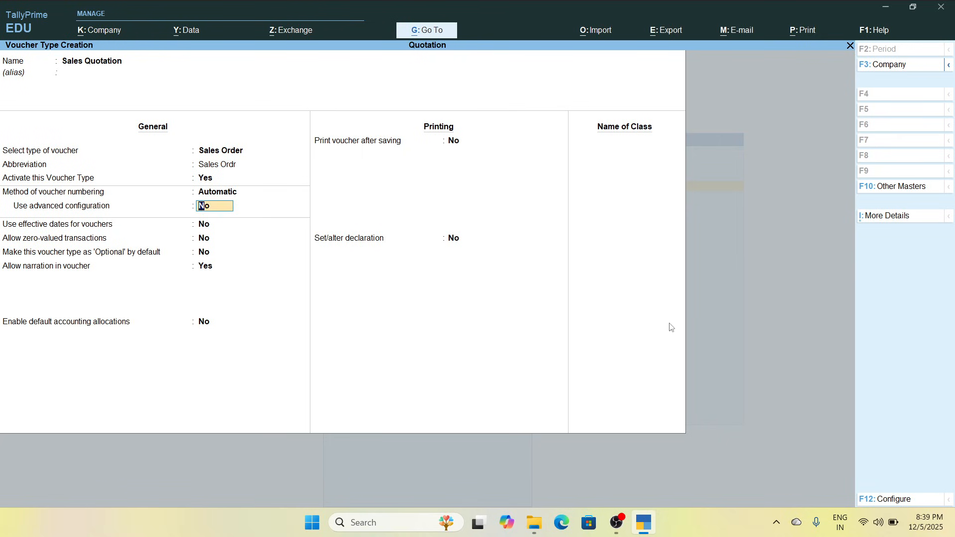
Make the voucher type optional by default, save it and return to the Gateway of Tally
key(Return)
key(Return)
key(Return)
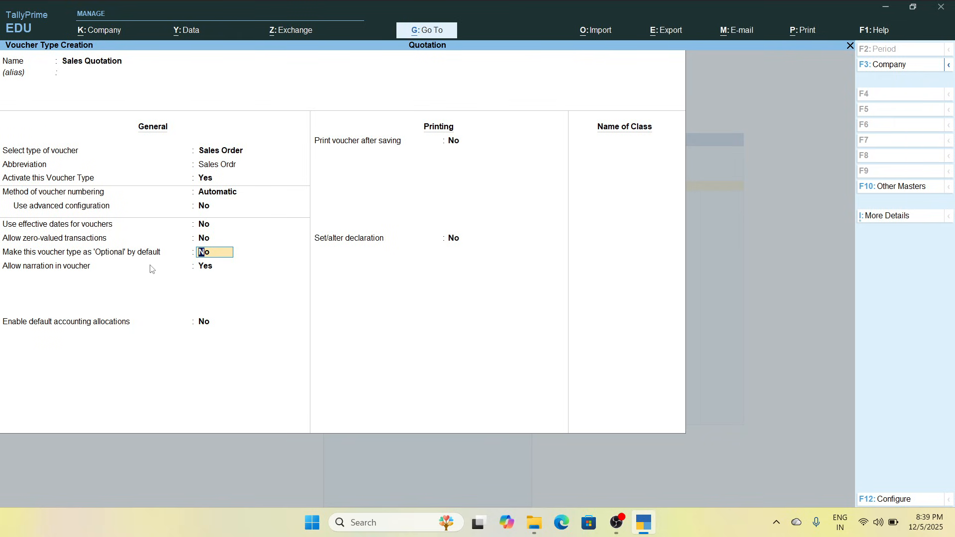
text(yes)
key(Return)
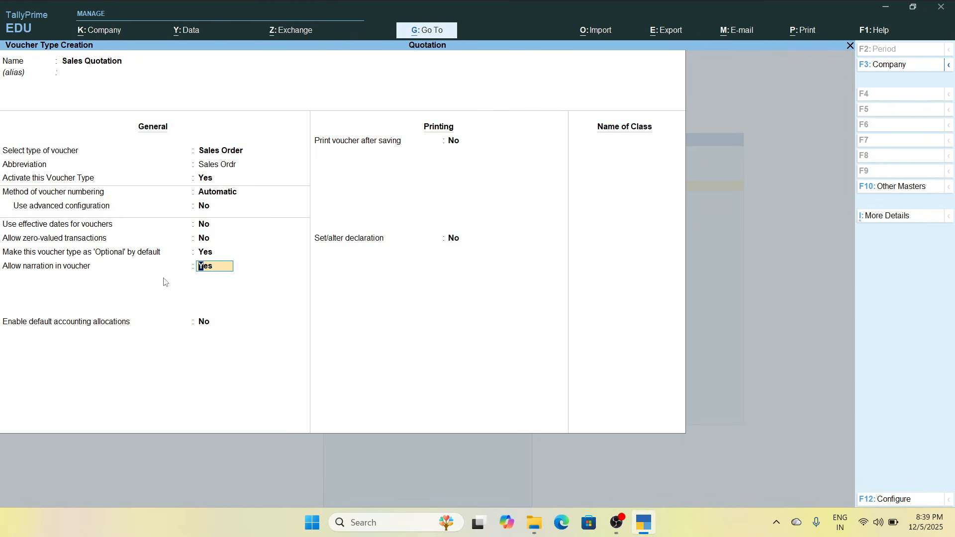
key(Return)
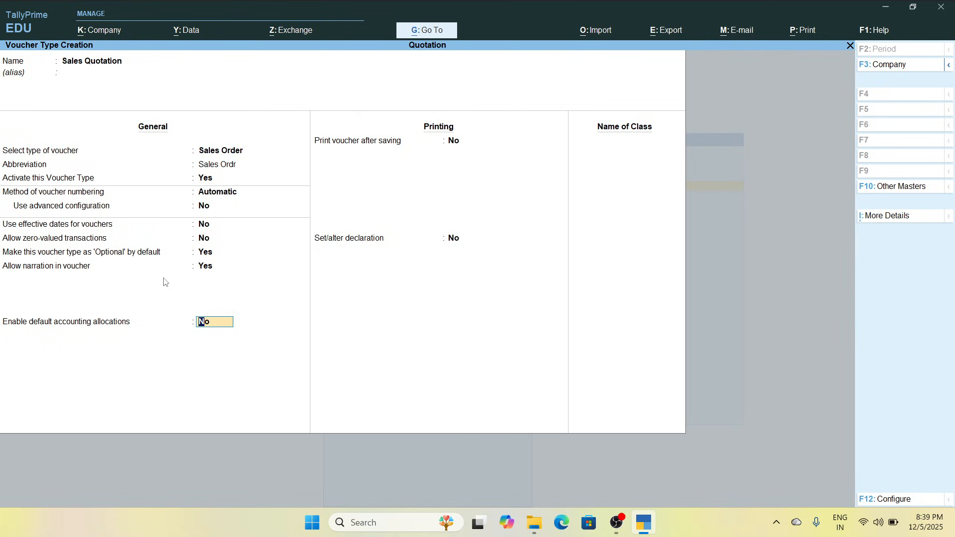
key(ctrl)
key(ctrl+a)
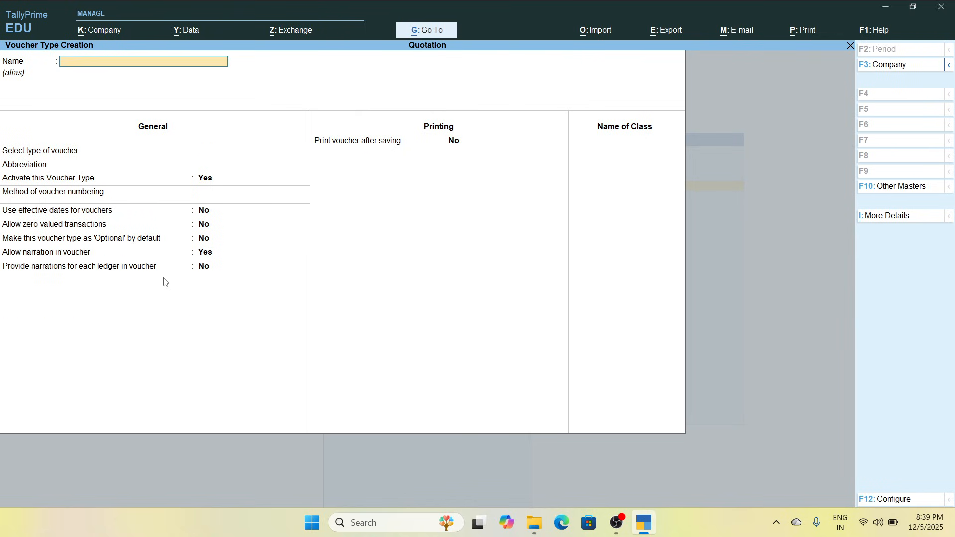
key(Escape)
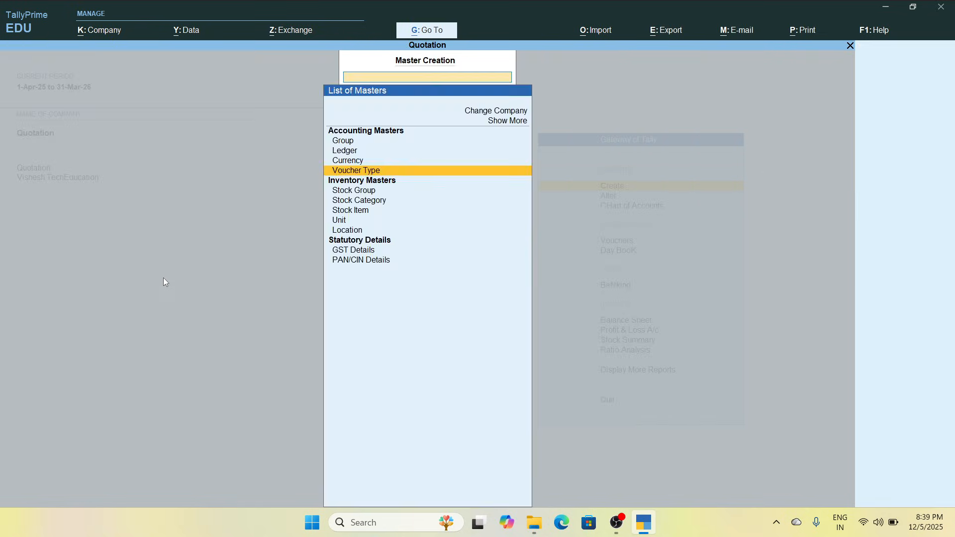
key(Escape)
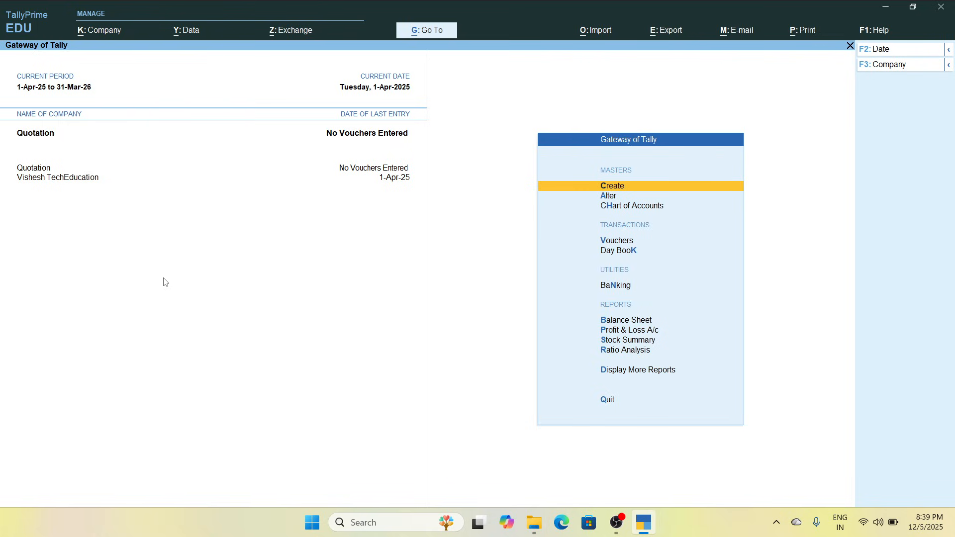
Open voucher entry and change the voucher type to Sales Quotation
key(Down)
key(Down)
key(Down)
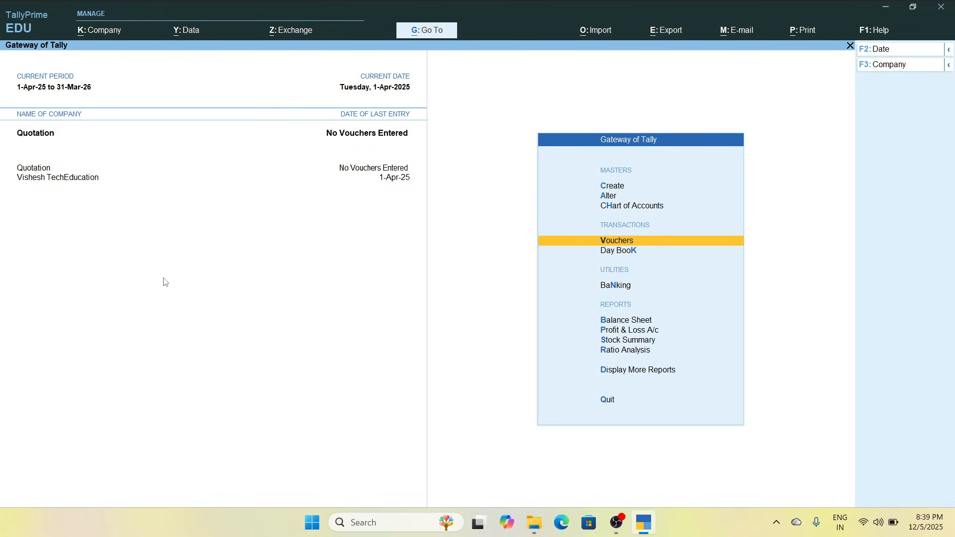
key(Return)
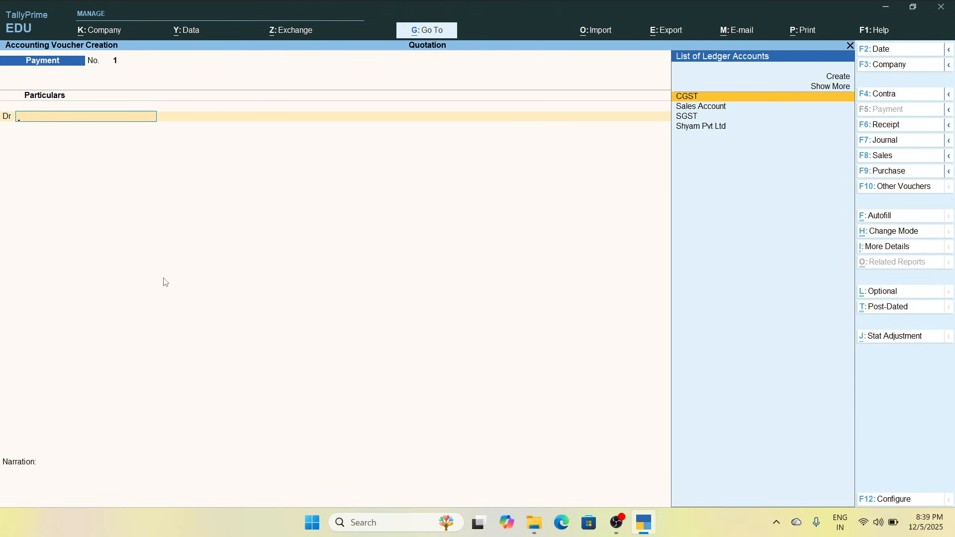
key(F10)
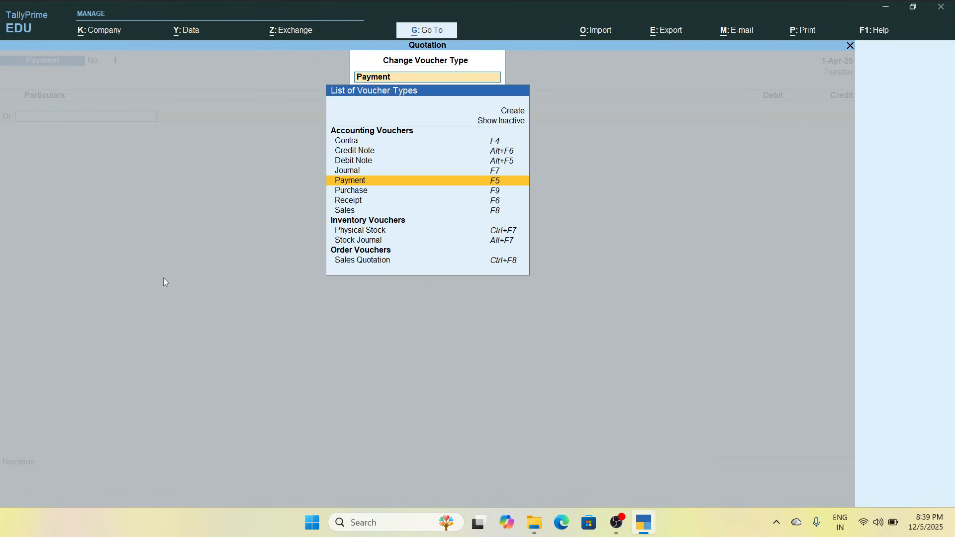
key(Down)
key(Down)
key(Down)
key(Down)
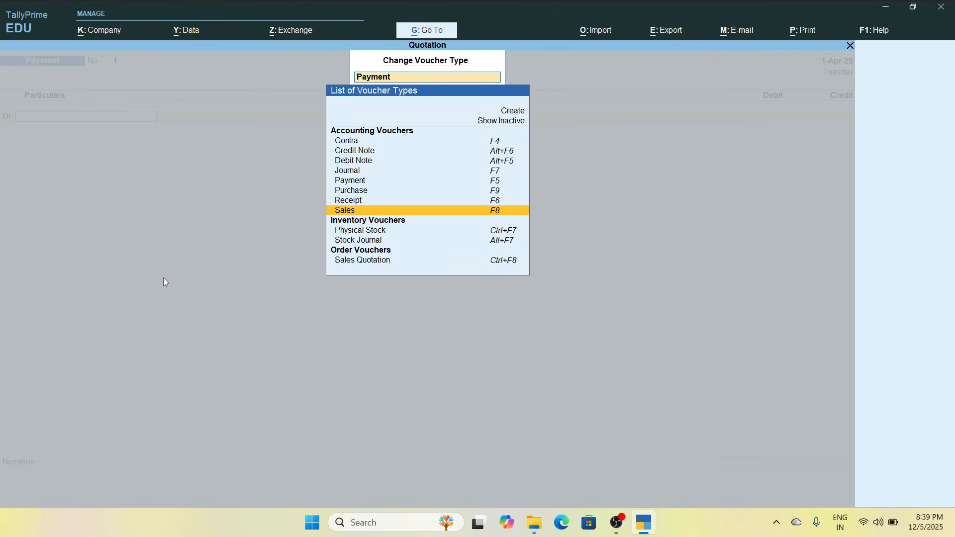
key(Down)
key(Down)
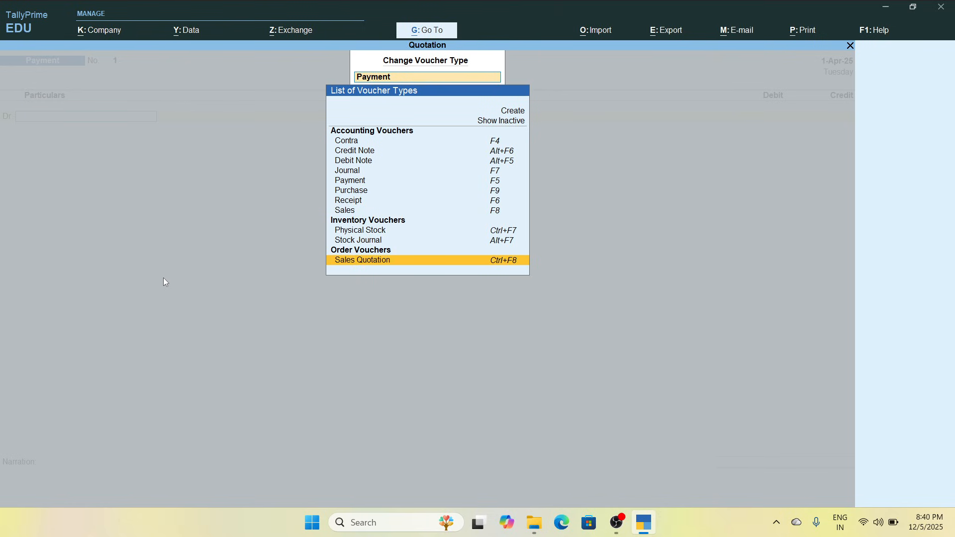
key(Return)
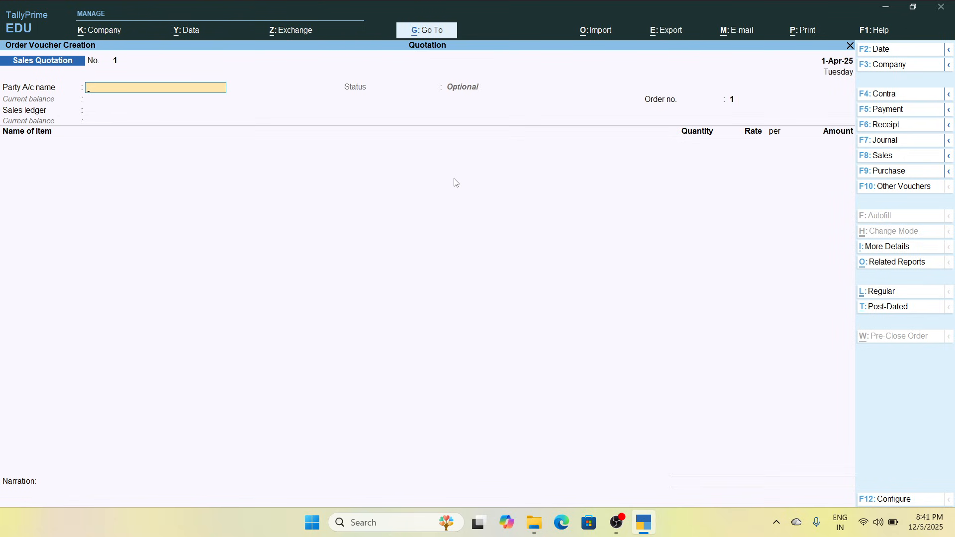
Set the quotation's party to Shyam Pvt Ltd, keep order number 1 and choose Sales Account as the sales ledger
text(S)
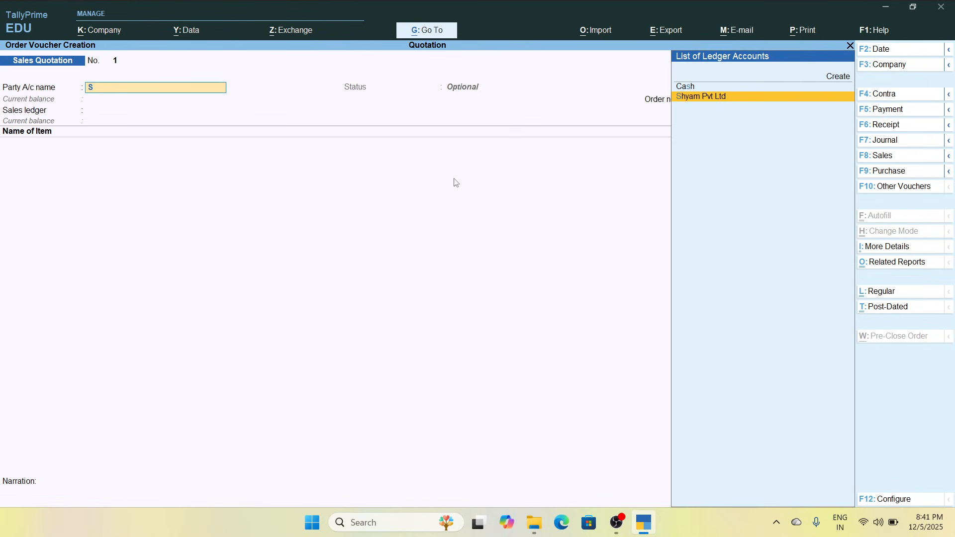
key(Return)
key(ctrl+a)
key(ctrl+a)
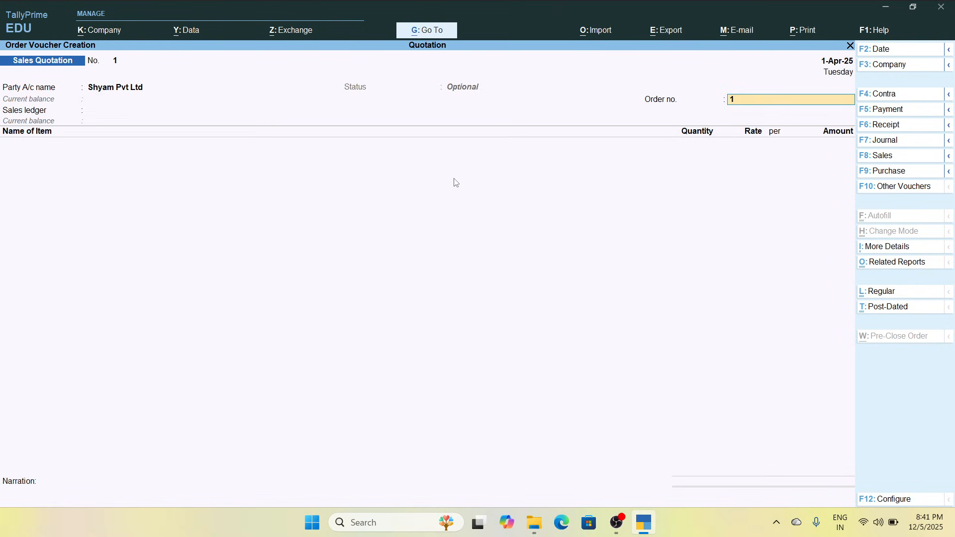
key(Return)
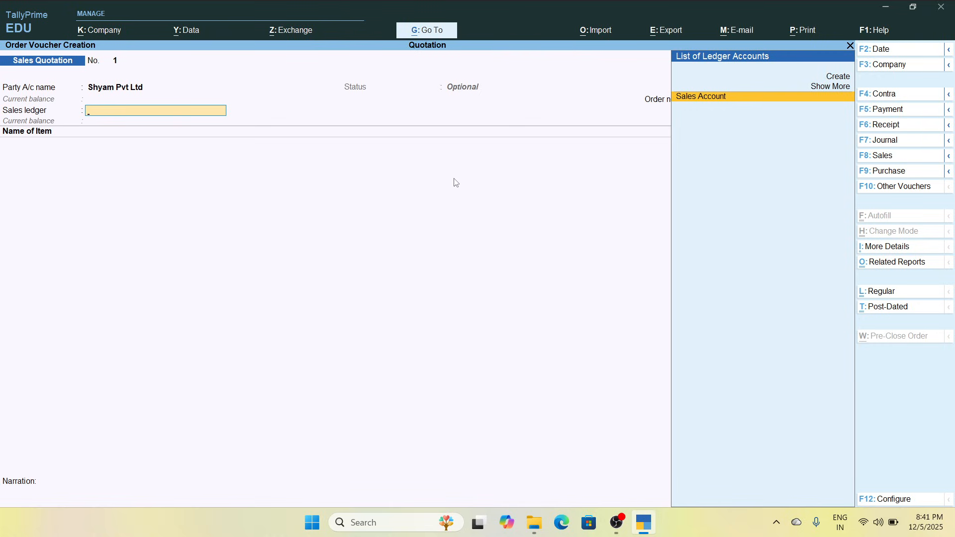
key(Return)
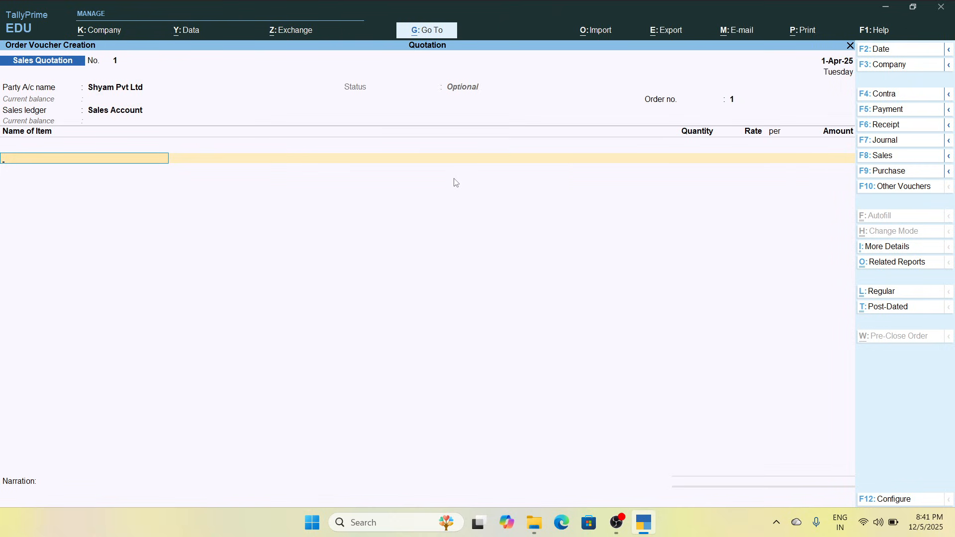
Add the item Samsung TV 32 inch, due on 1-Apr-25, with a quantity of 2 nos at a rate of 45,000
text(S)
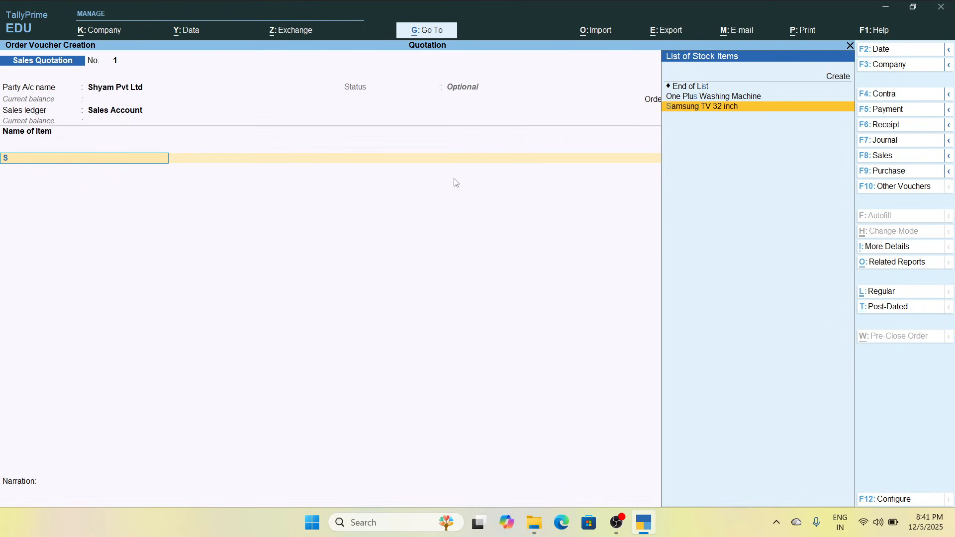
key(Return)
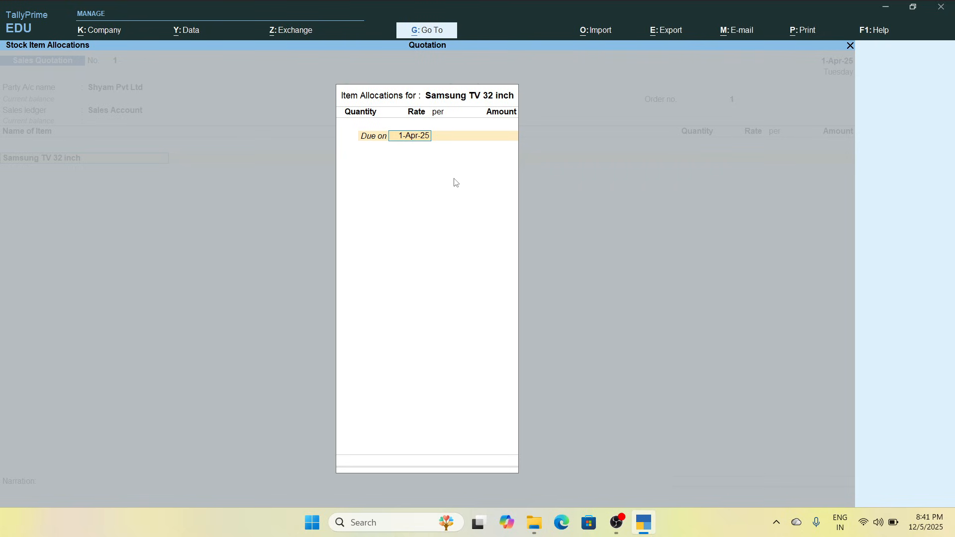
key(Return)
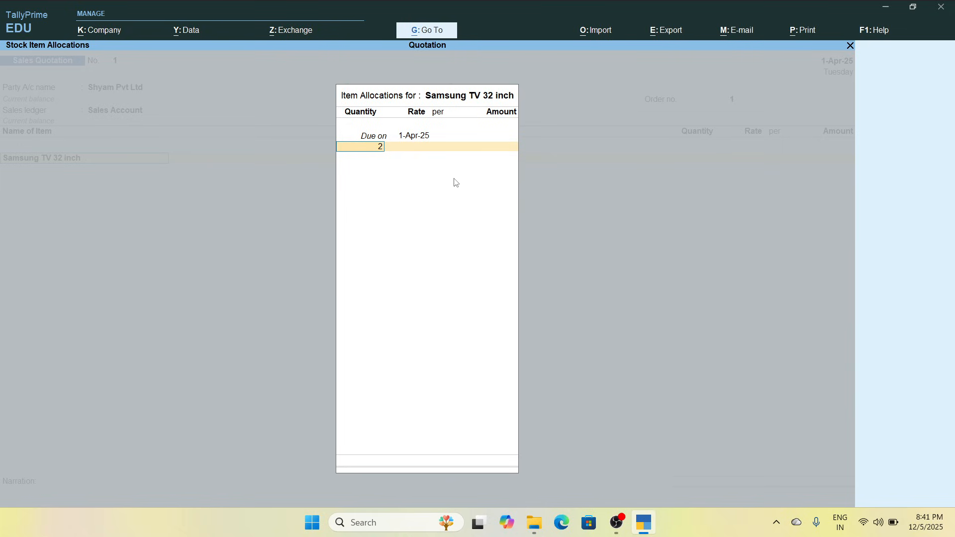
key(Return)
key(Return)
text(45000)
key(Return)
key(Return)
key(Return)
key(Return)
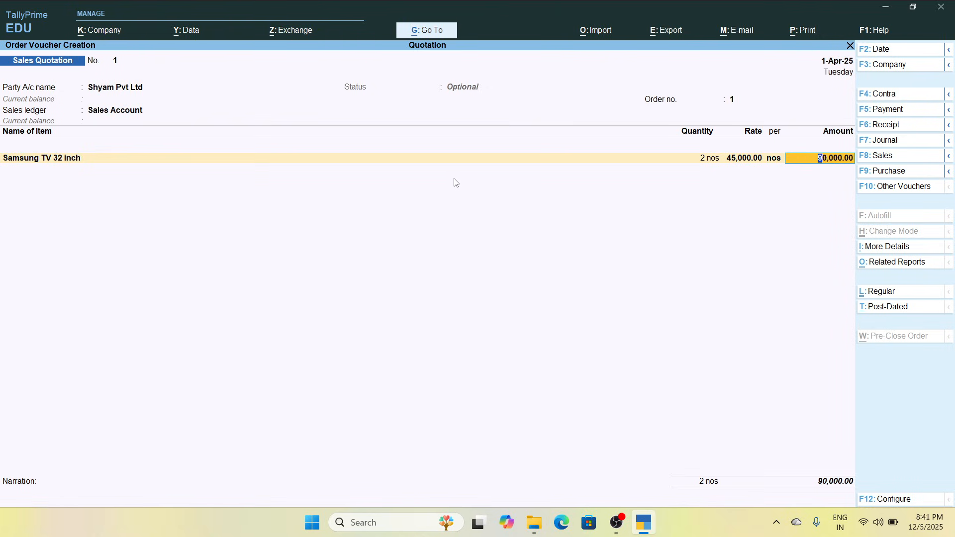
key(Return)
Add the item One Plus Washing Machine with a quantity of 2 nos at a rate of 25,000 and end the item list
text(W)
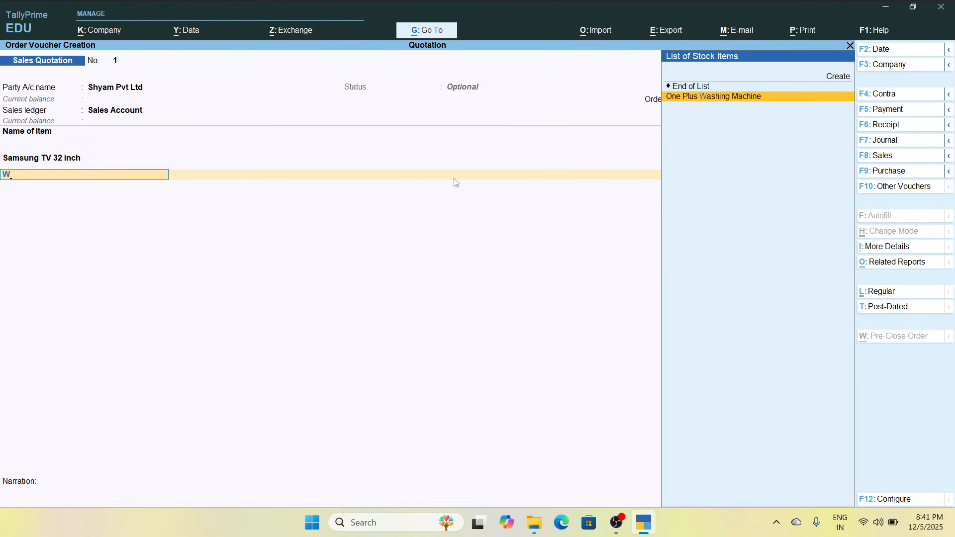
key(Return)
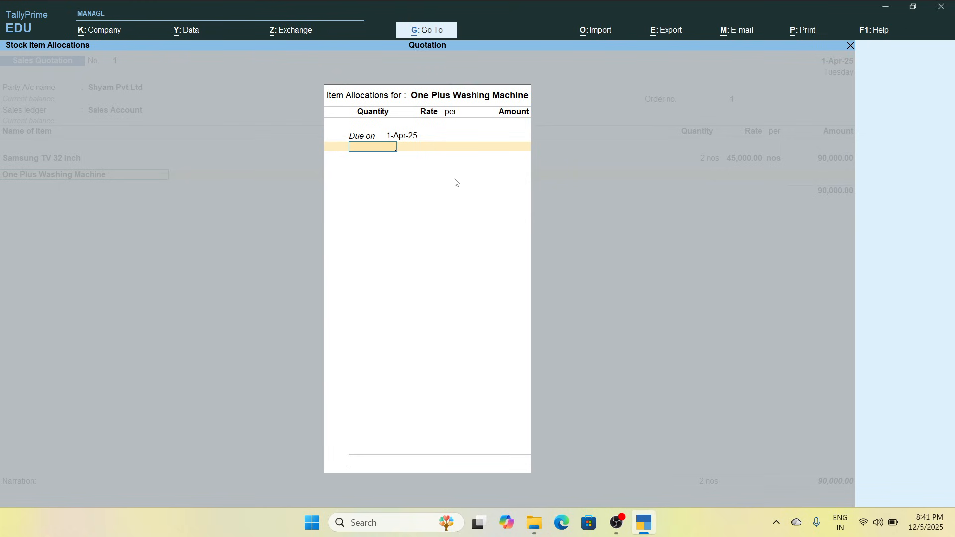
text(2)
key(Return)
key(Return)
text(25,000)
key(Return)
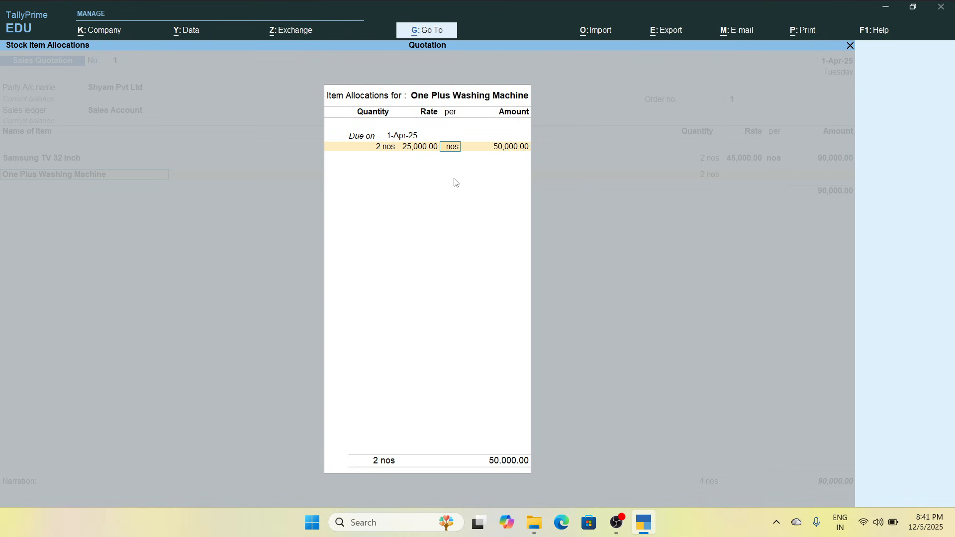
key(Return)
key(Return)
key(Return)
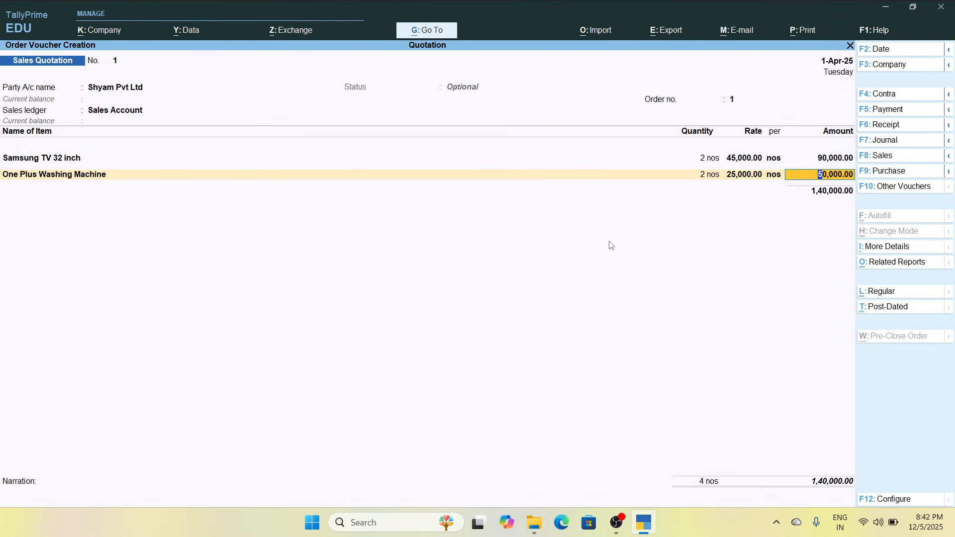
key(Return)
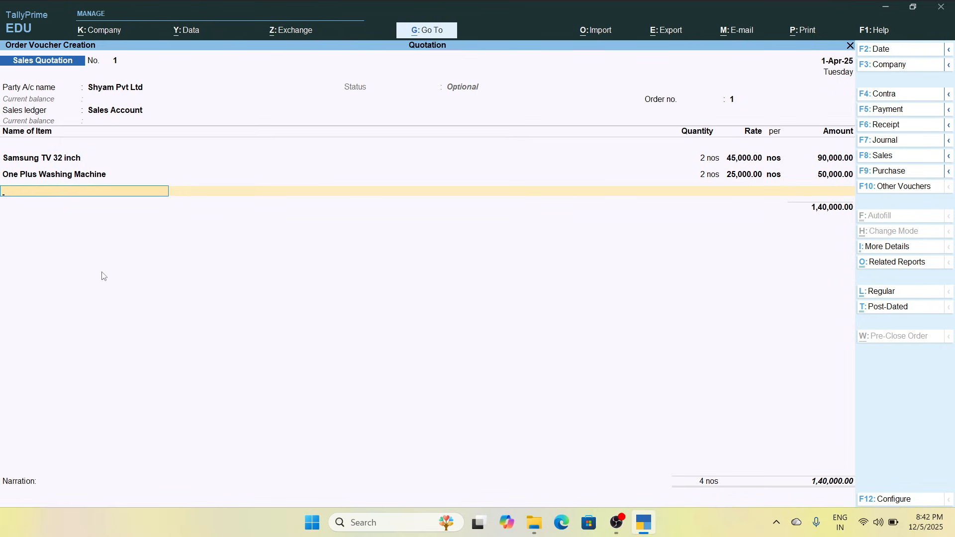
key(Return)
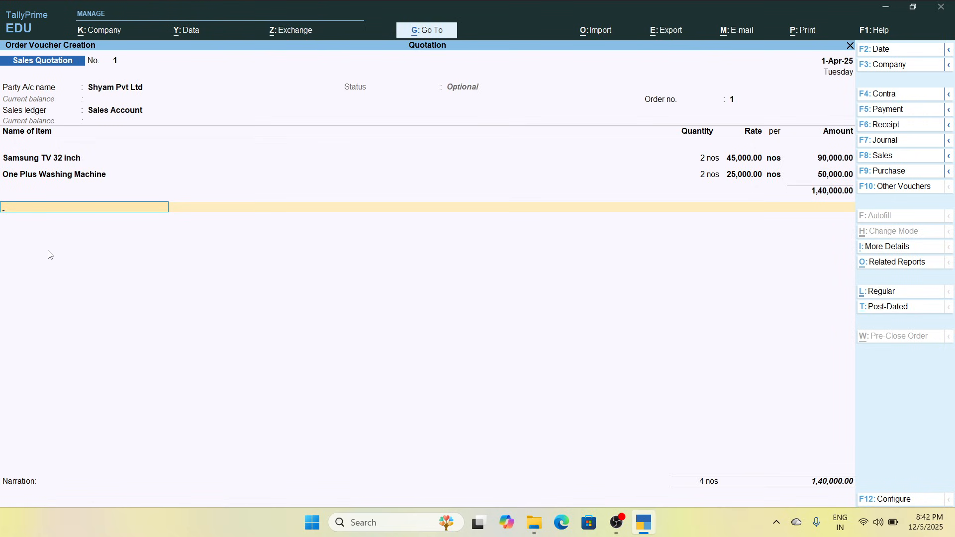
Add the CGST and SGST tax ledgers below the item lines of the quotation
text(C)
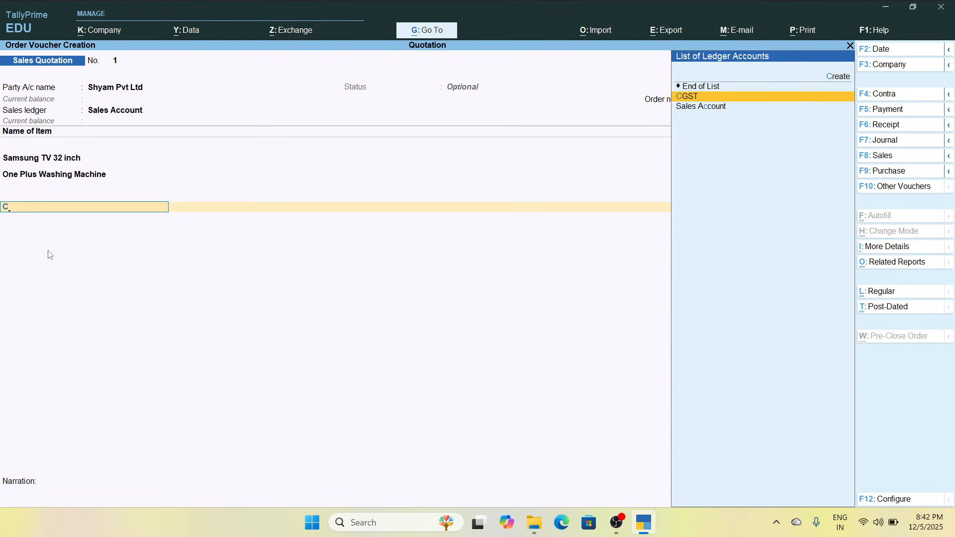
key(Return)
key(Return)
text(S)
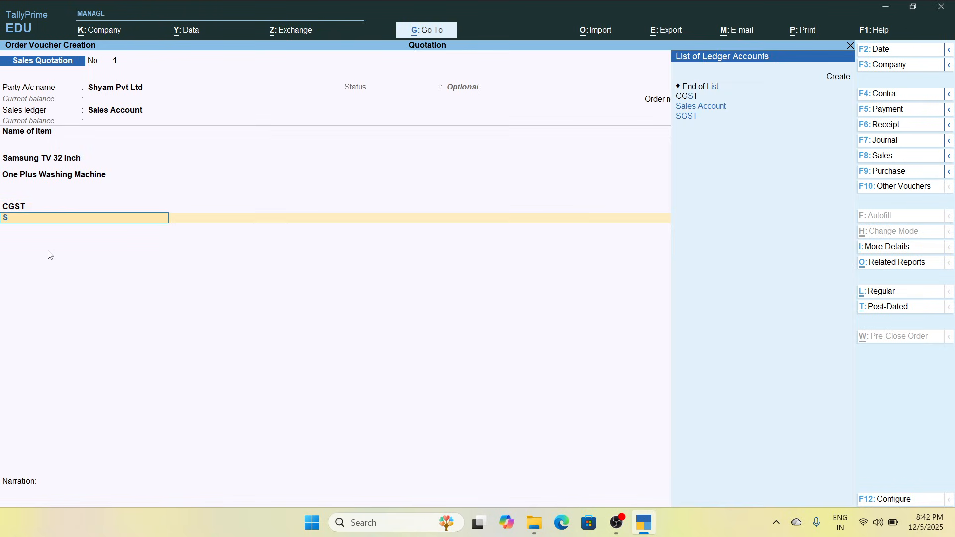
key(Down)
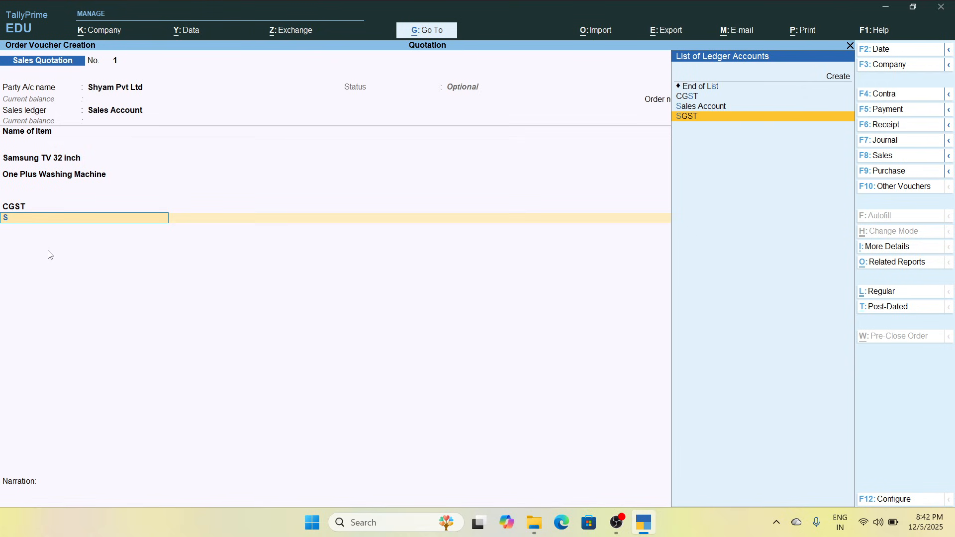
key(Return)
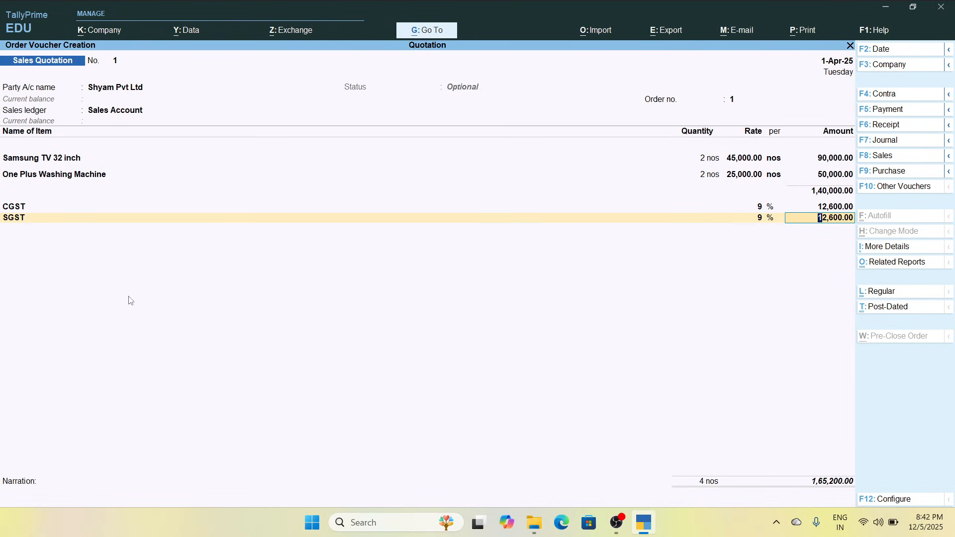
Preview the quotation's printout and zoom in to examine its header, item lines, taxes and total
key(ctrl)
key(ctrl+p)
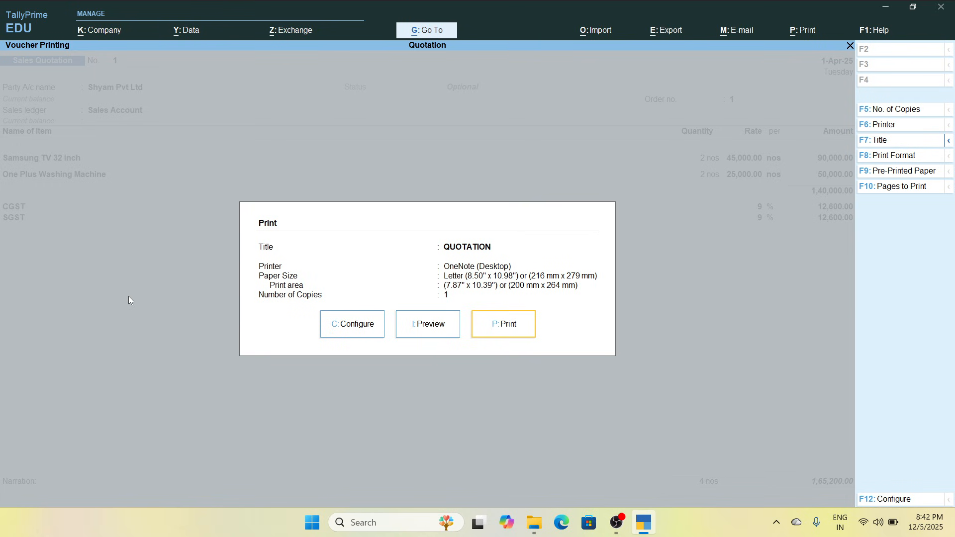
click(444, 335)
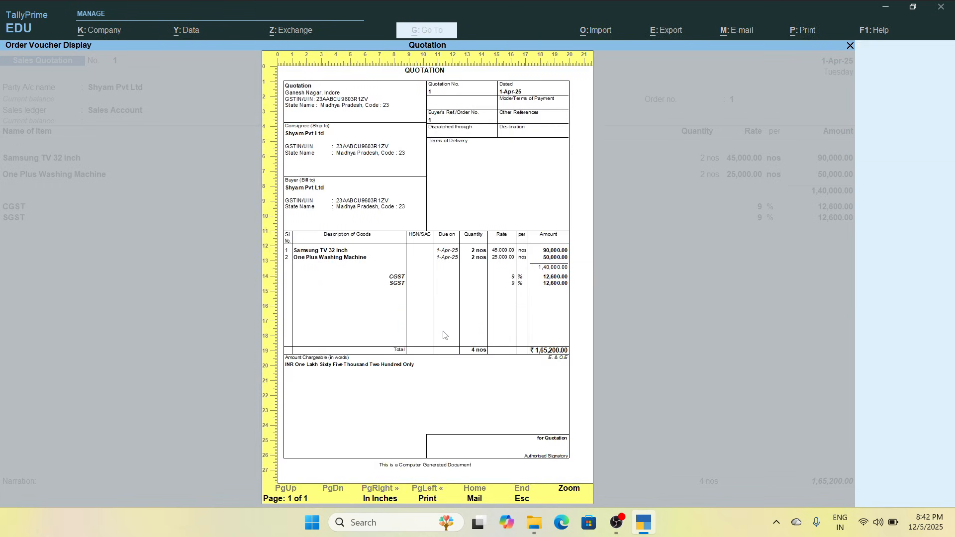
click(574, 490)
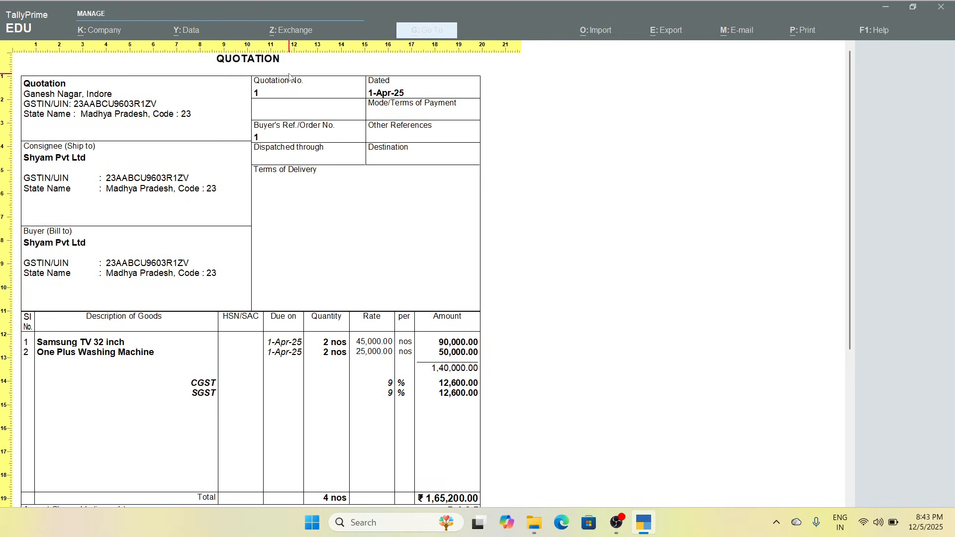
scroll(289, 77, down, 4)
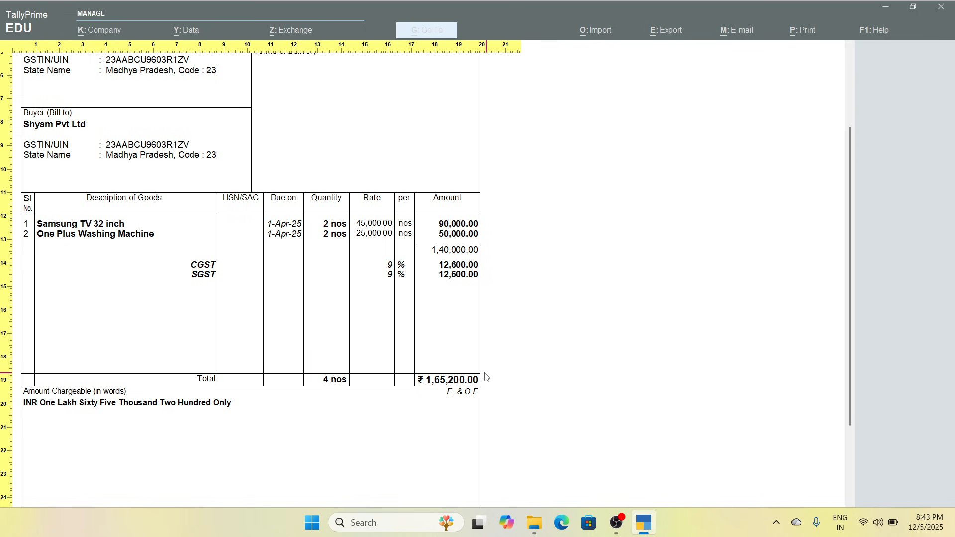
scroll(461, 409, down, 2)
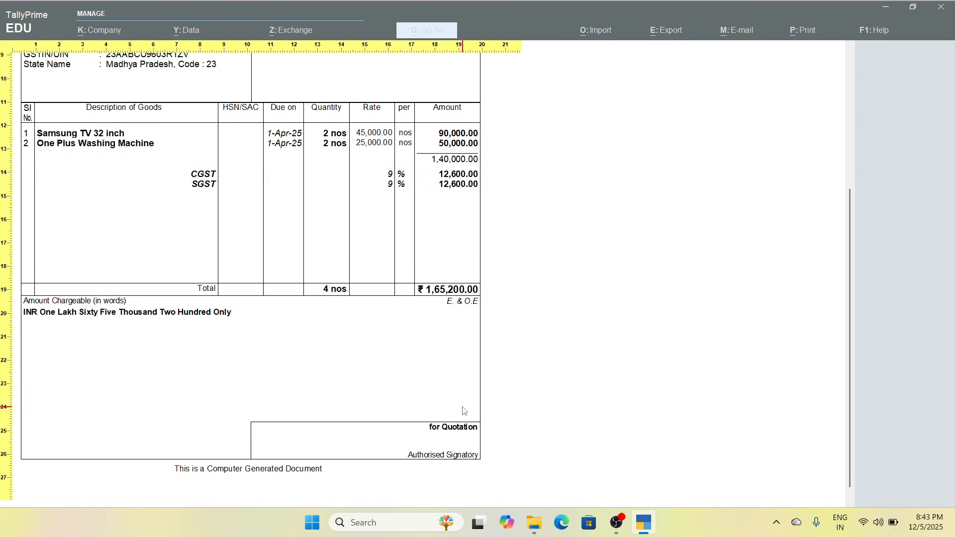
scroll(463, 411, up, 2)
scroll(463, 411, up, 3)
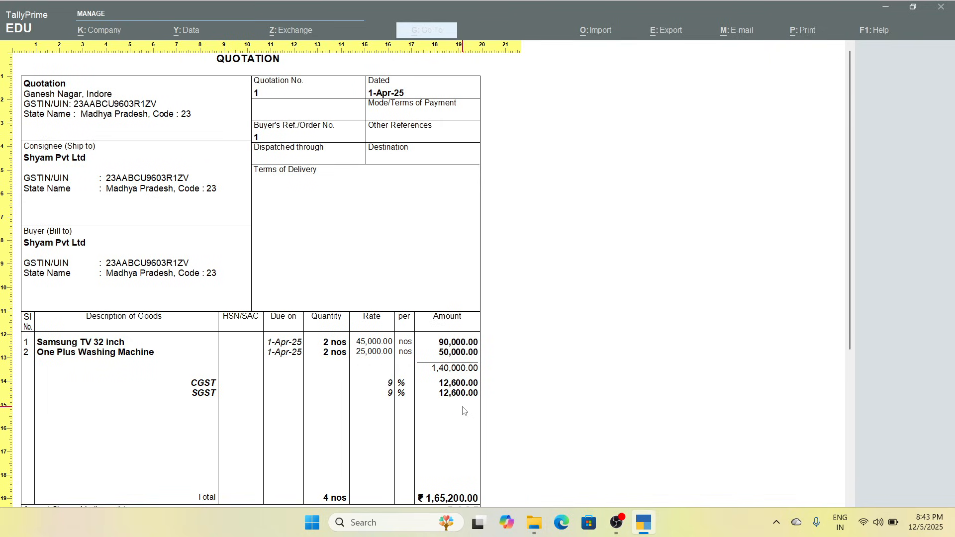
key(Escape)
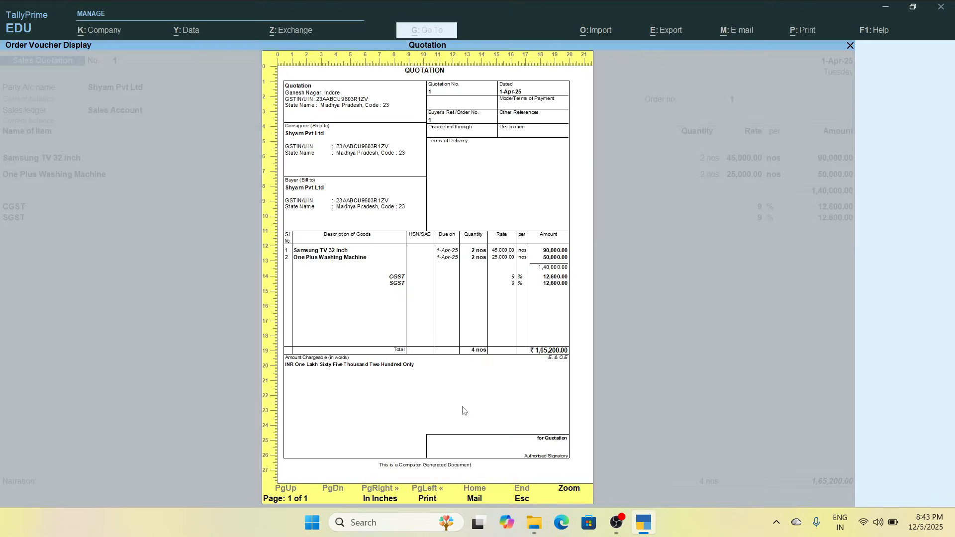
key(Escape)
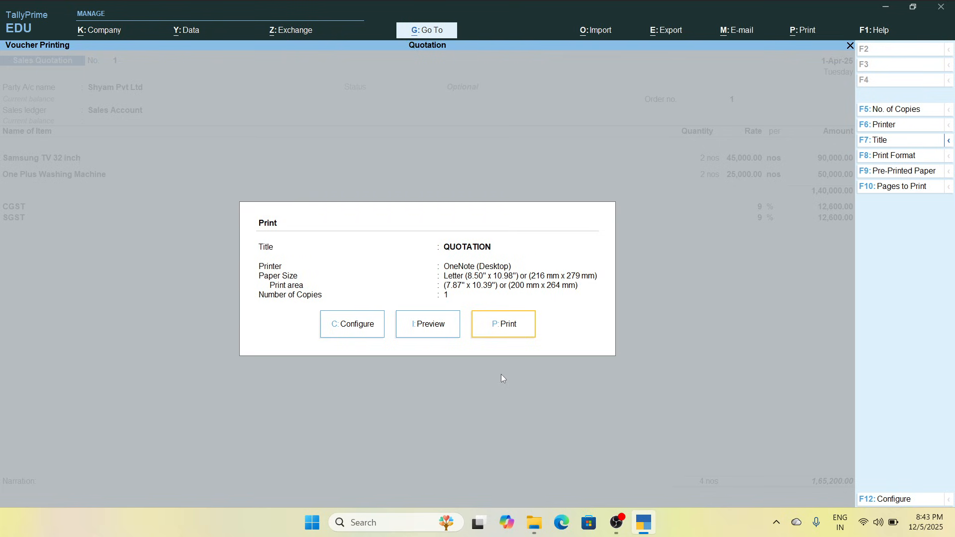
Close the print settings, save the Sales Quotation voucher and leave voucher entry
key(Escape)
key(ctrl)
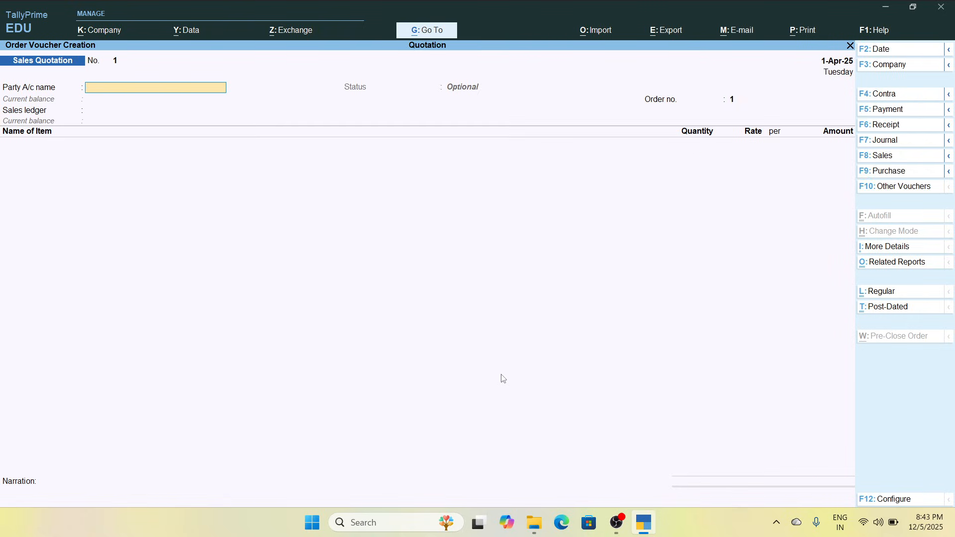
key(Escape)
key(Return)
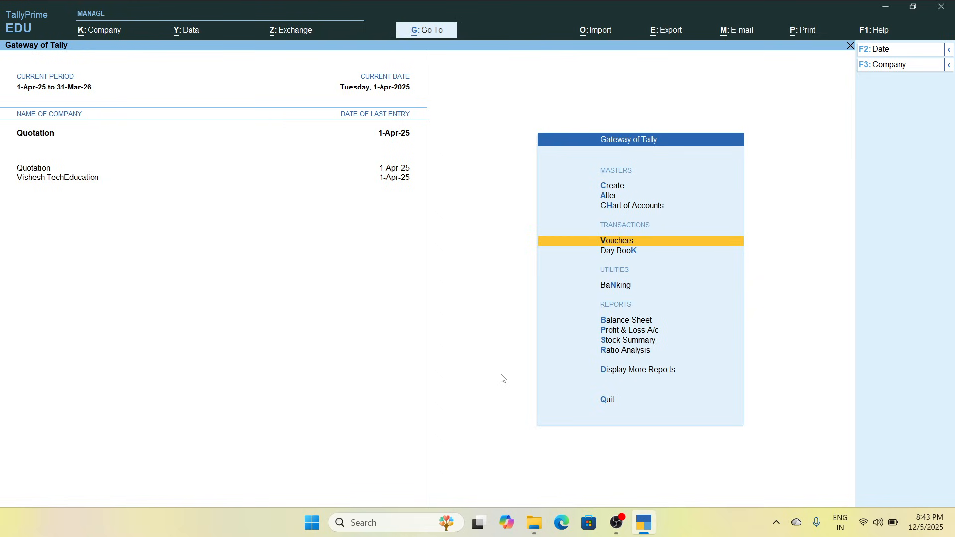
Open the Balance Sheet to examine whether the quotation affects the accounts, and return to the Gateway of Tally
key(Down)
key(Down)
key(Down)
key(Return)
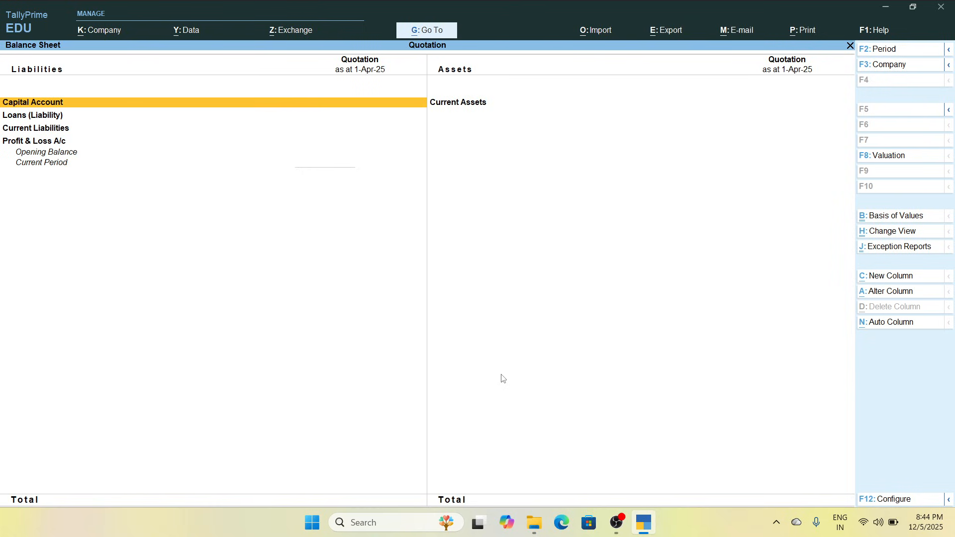
key(Escape)
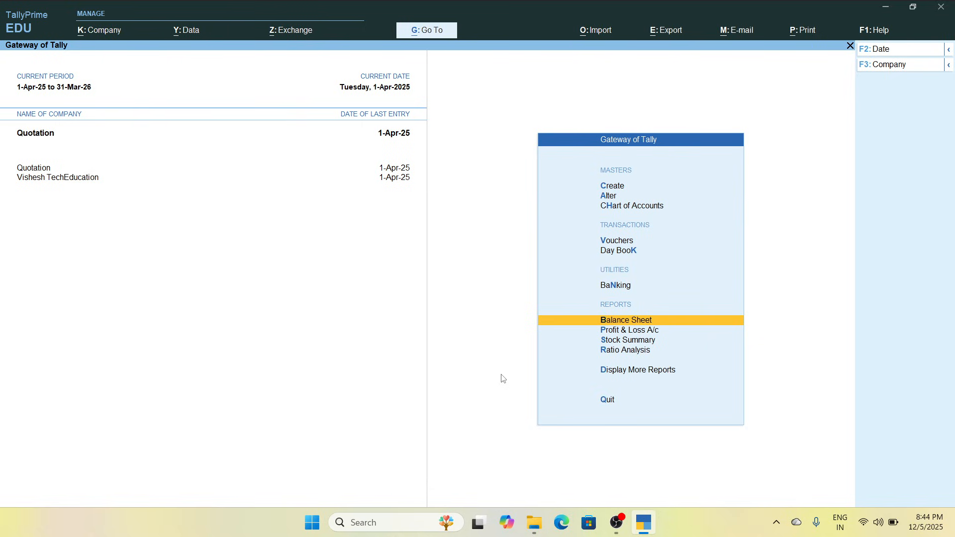
Open the Day Book to examine the recorded quotation entry
key(Up)
key(Up)
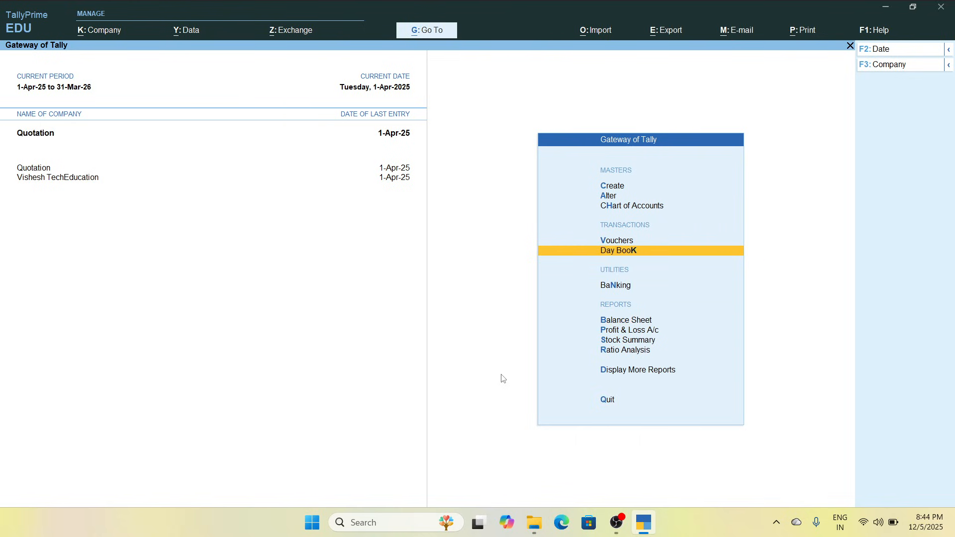
key(Return)
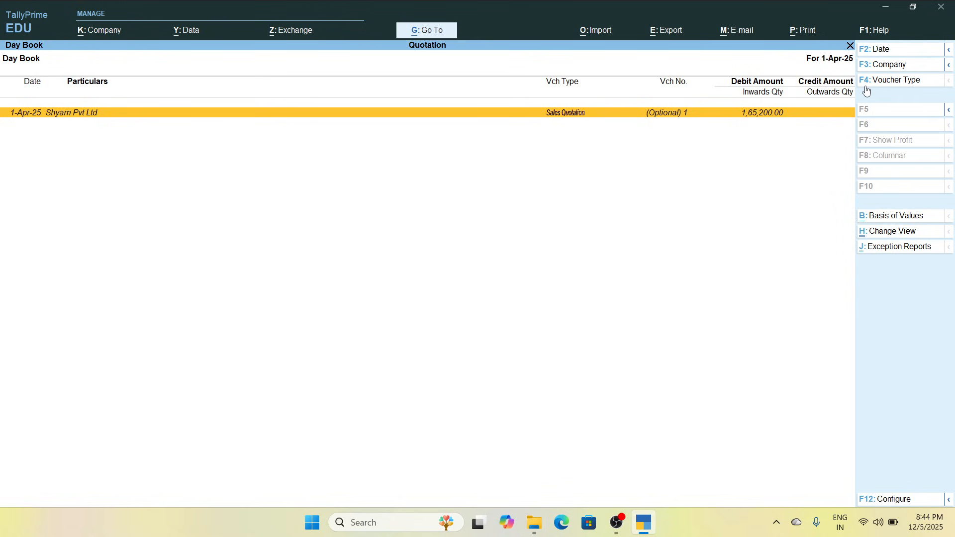
Filter the Day Book to the Sales Quotation voucher type, examine the list and leave the report
key(F4)
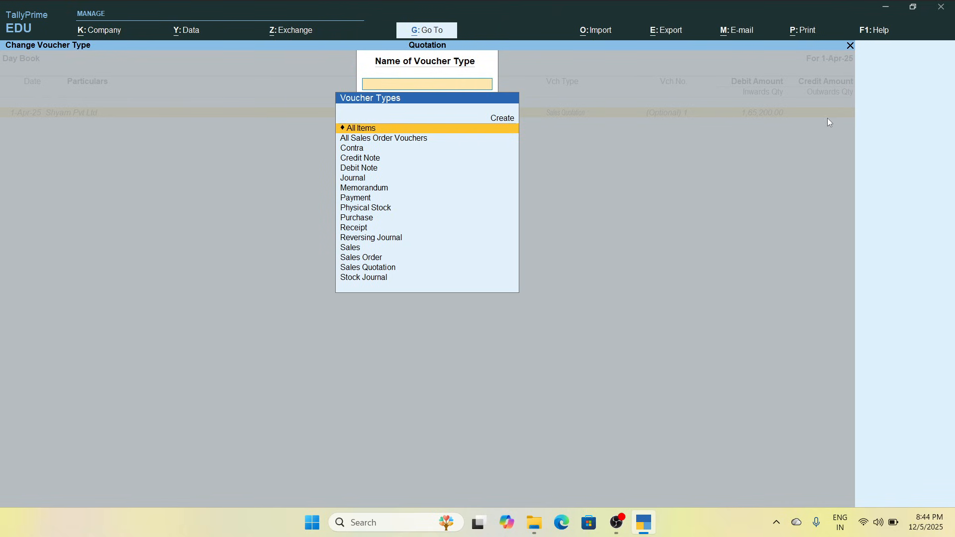
key(Down)
key(Down)
key(Down)
key(Down)
key(Down)
key(Down)
key(Down)
key(Down)
key(Down)
key(Down)
key(Down)
key(Down)
key(Down)
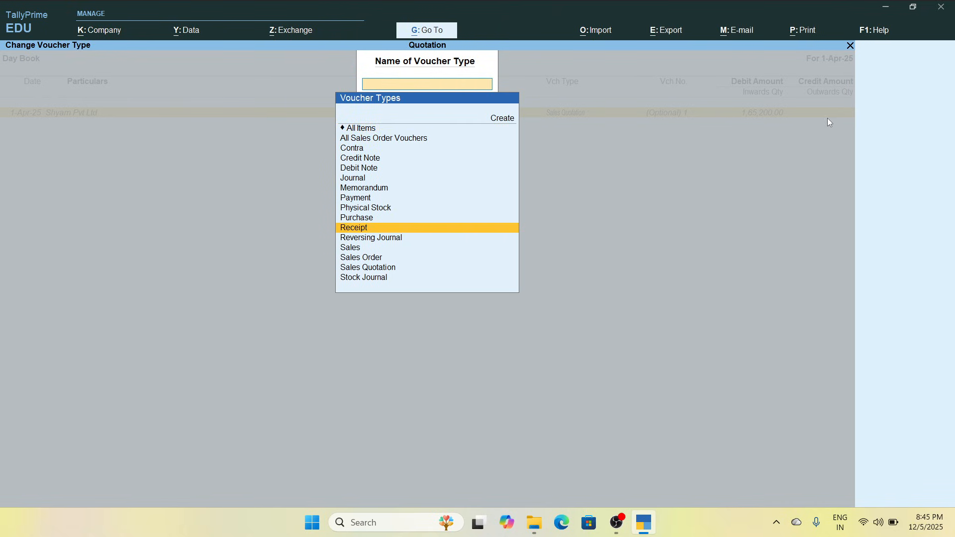
key(Down)
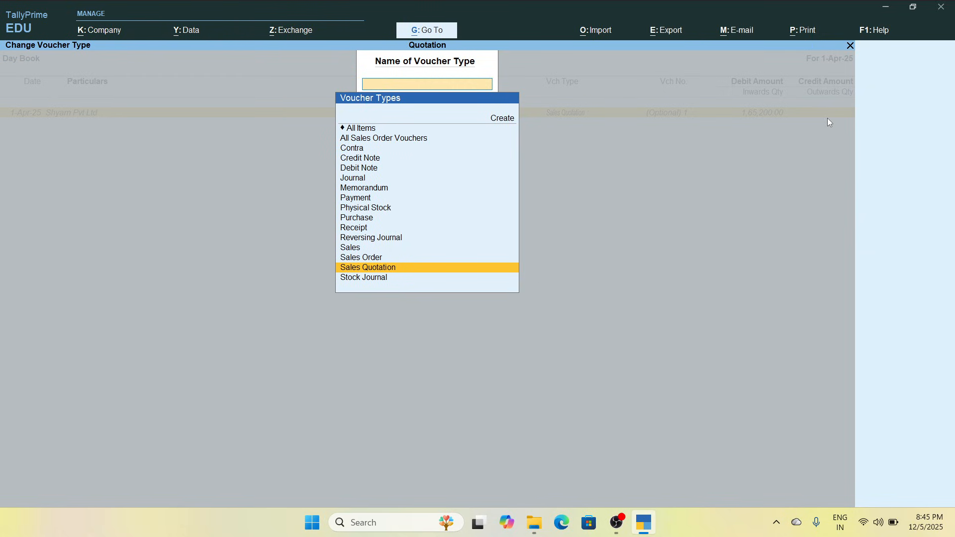
key(Return)
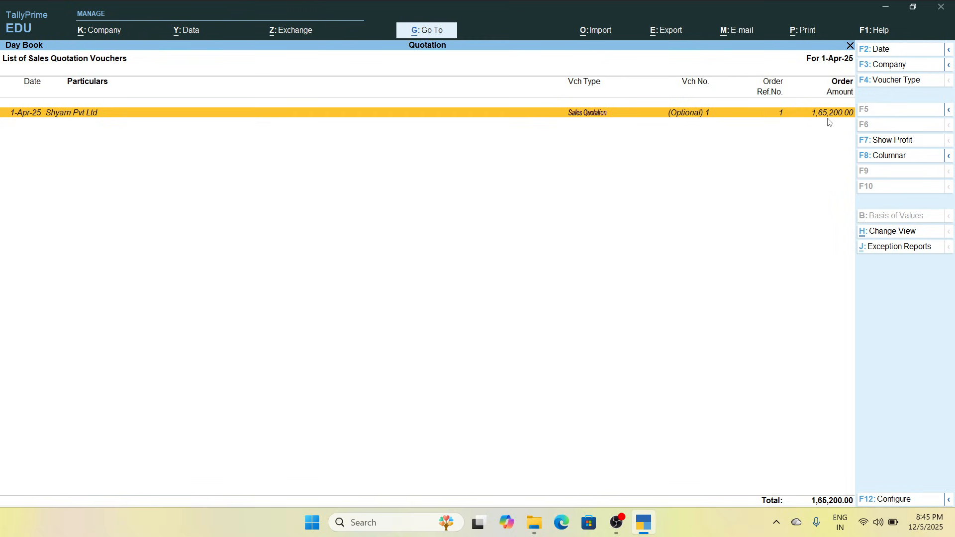
key(Escape)
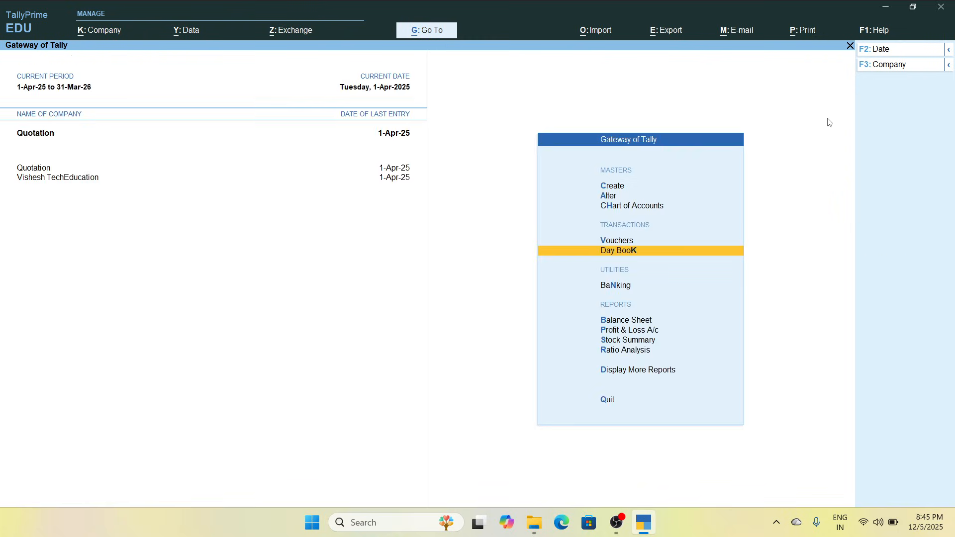
Select voucher entry in the Gateway of Tally
key(Up)
key(Up)
key(Up)
key(Up)
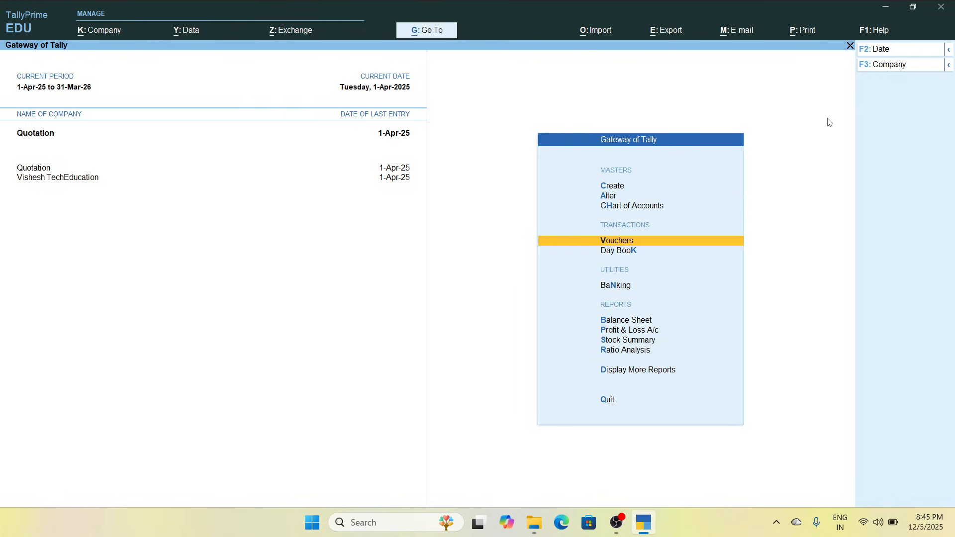